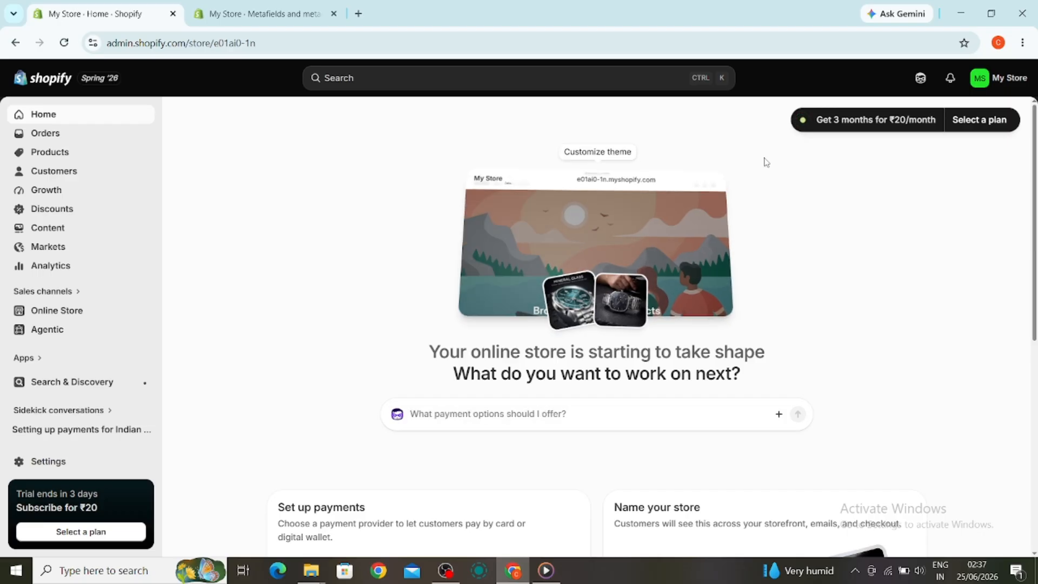
click(1003, 78)
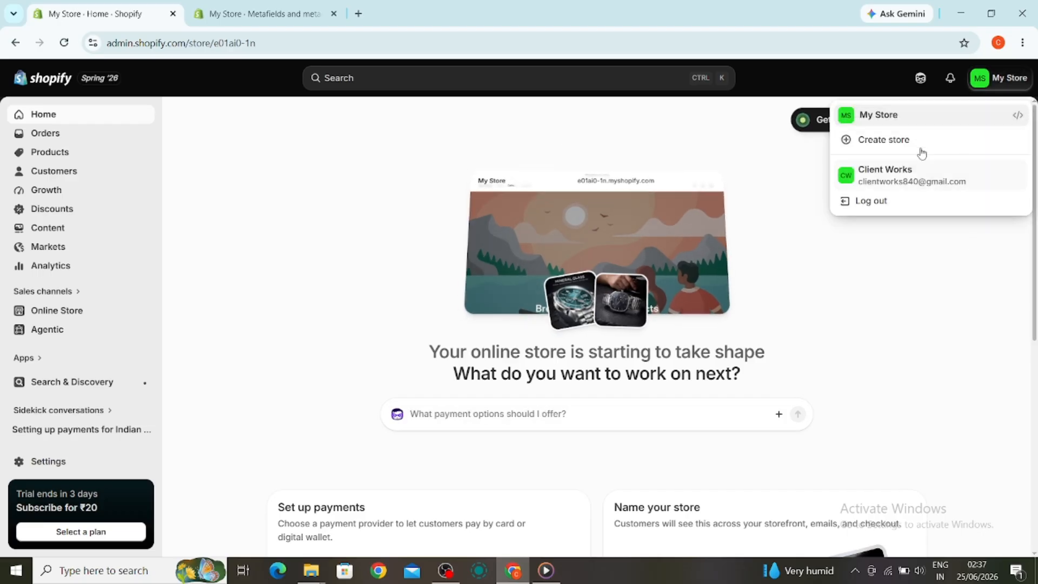
click(813, 281)
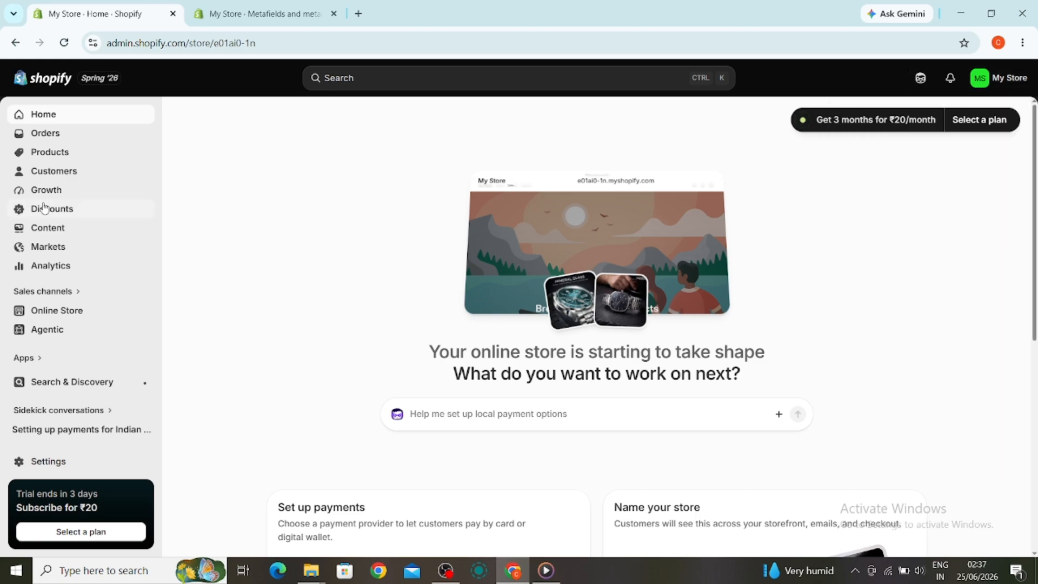
Step: Open the americanviber watch product from the product list and go to its Product organization section
click(42, 153)
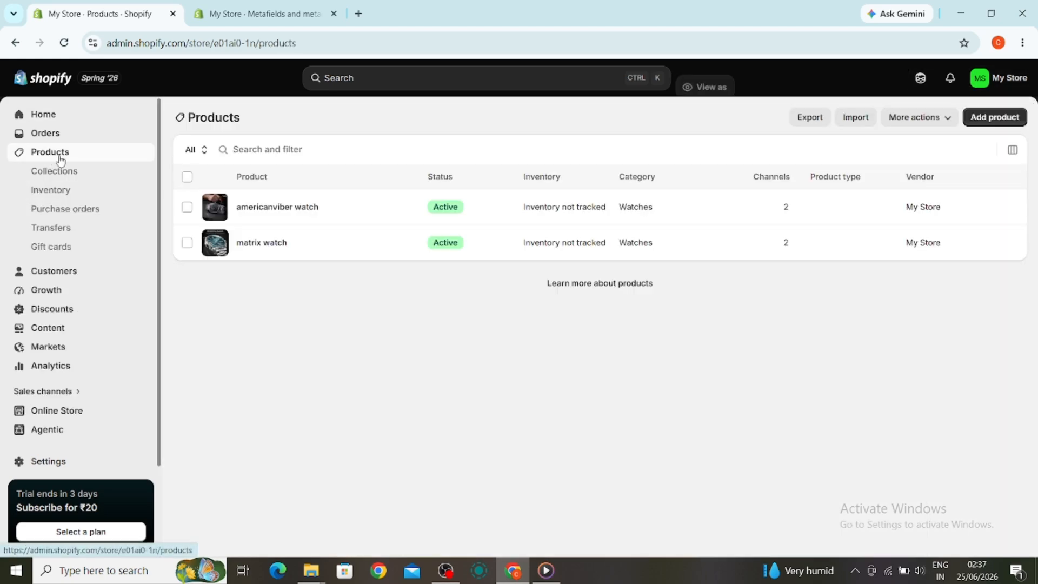
click(281, 210)
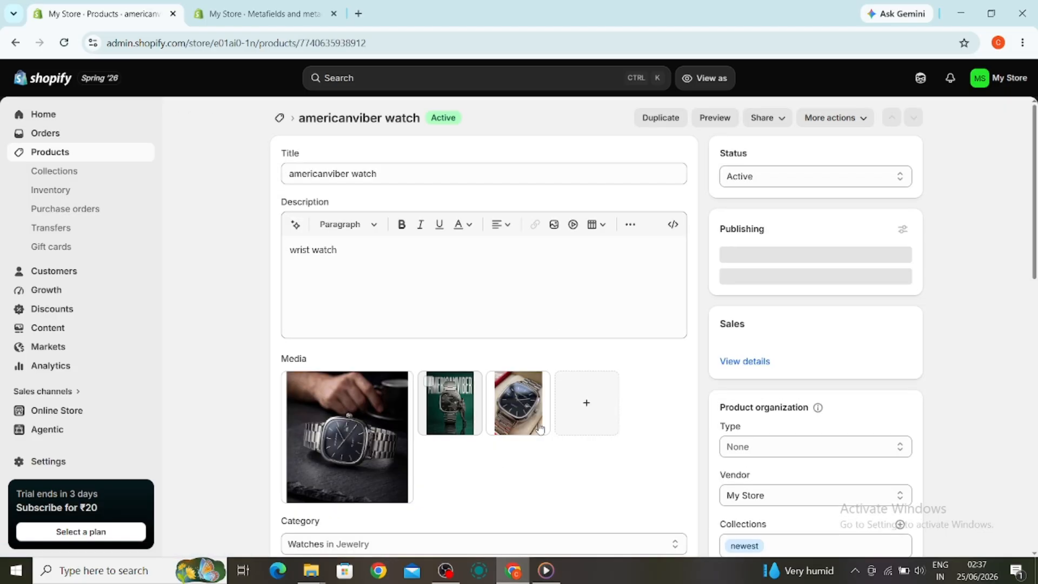
scroll(745, 400, down, 2)
scroll(745, 400, down, 3)
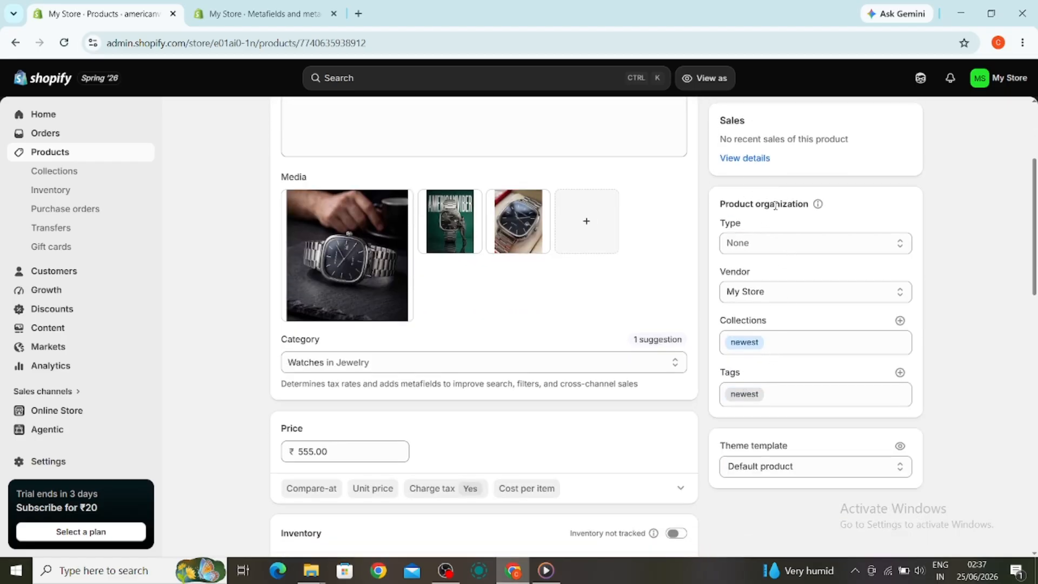
drag(775, 206, 792, 205)
click(729, 204)
drag(723, 201, 810, 204)
click(848, 211)
drag(721, 372, 746, 376)
click(773, 395)
Step: Create the new tag "mens" on the americanviber watch product
click(900, 373)
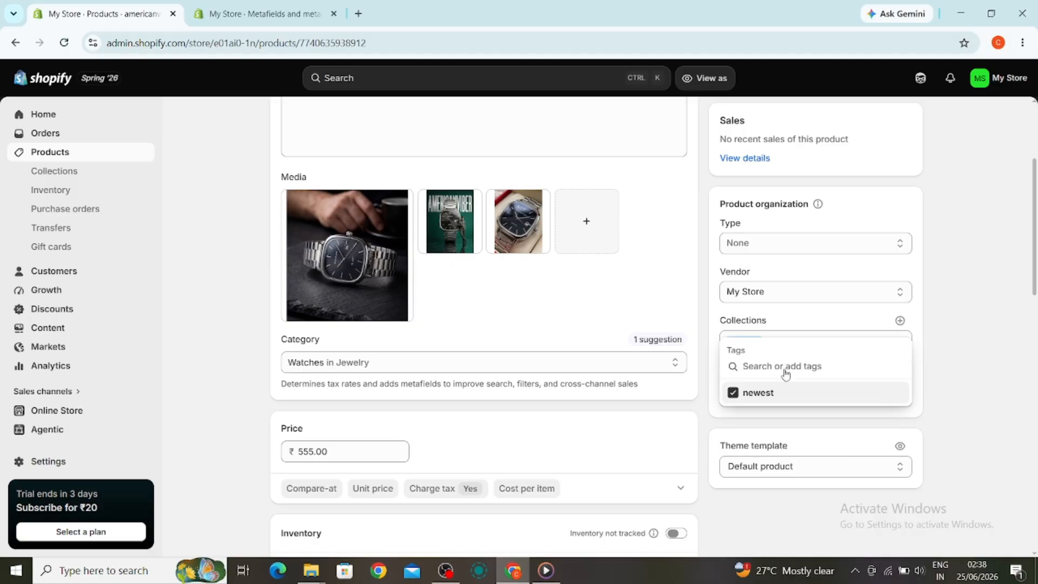
text(mens)
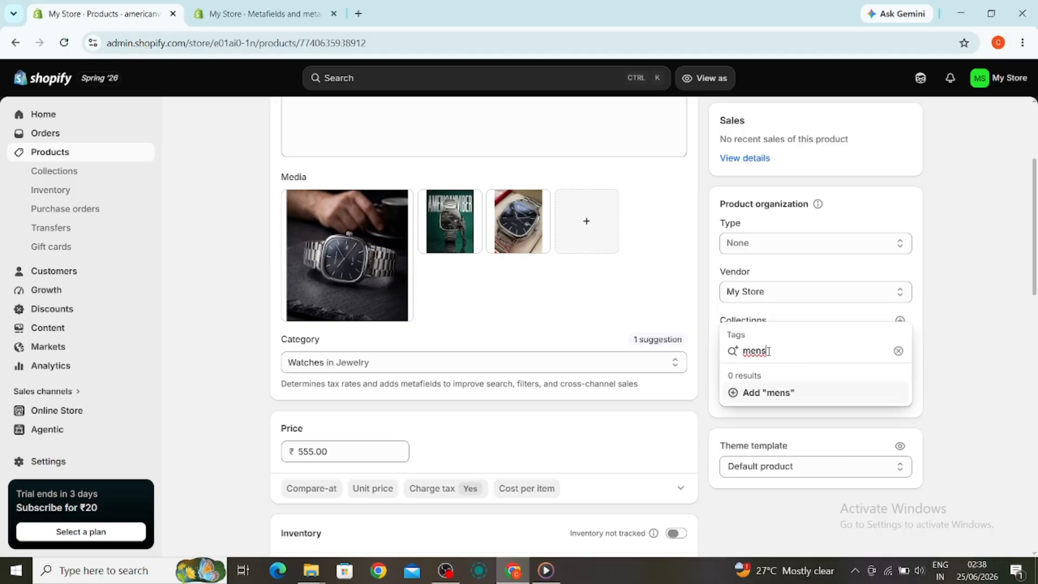
click(759, 392)
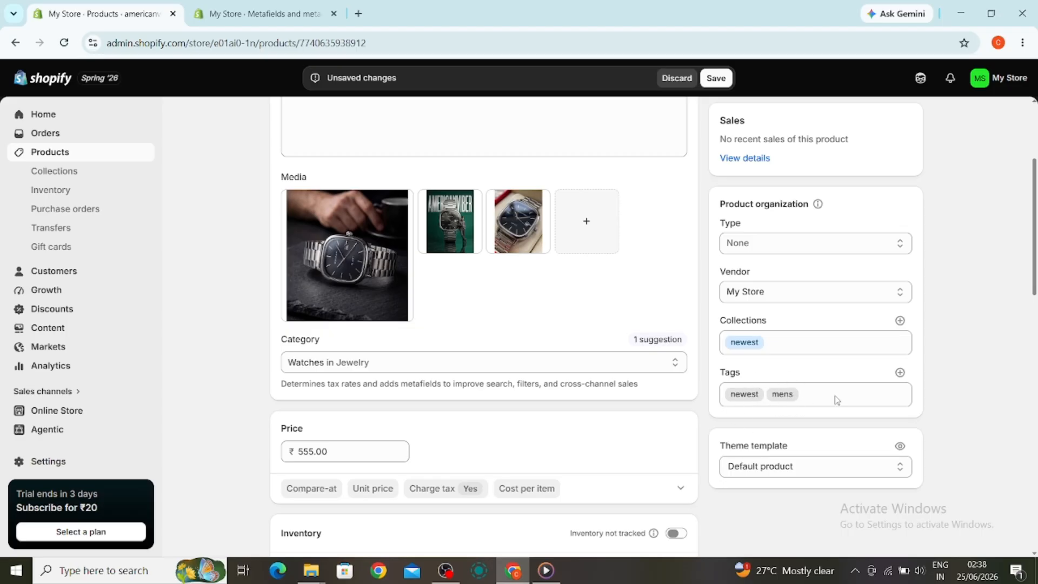
Step: Create a further tag, "low price", on the americanviber watch product
click(900, 372)
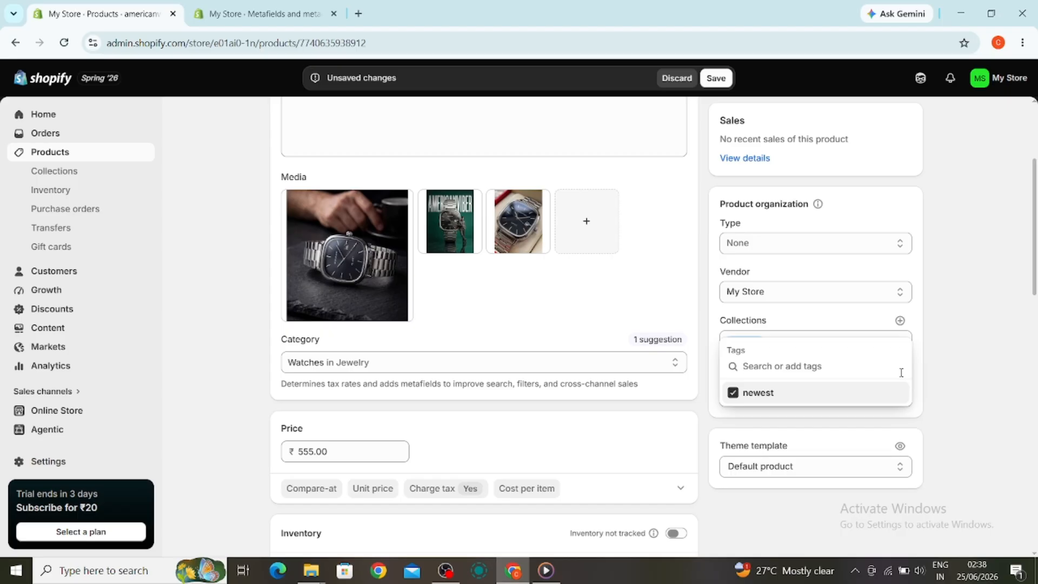
text(low)
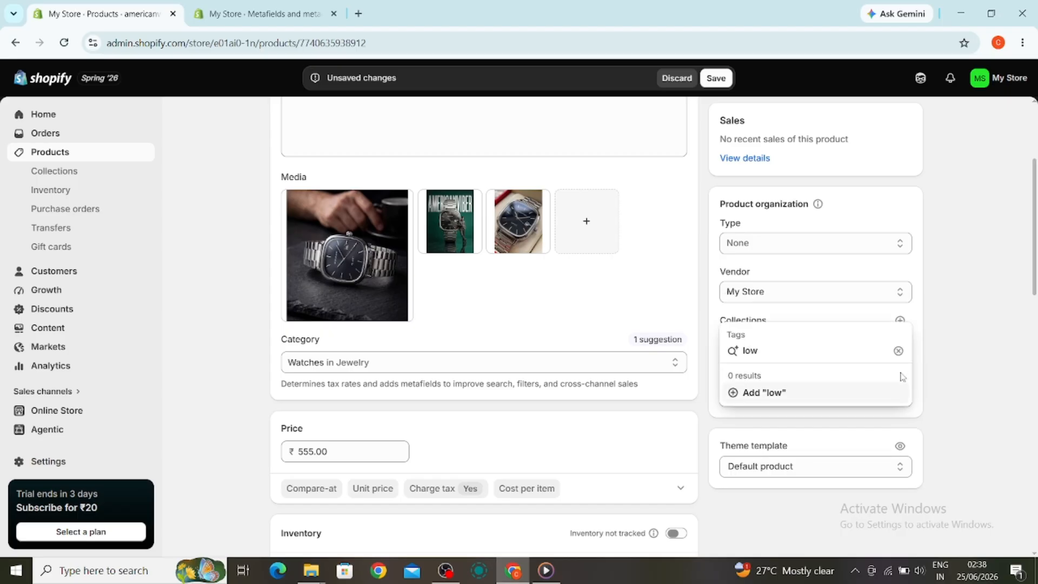
text( price)
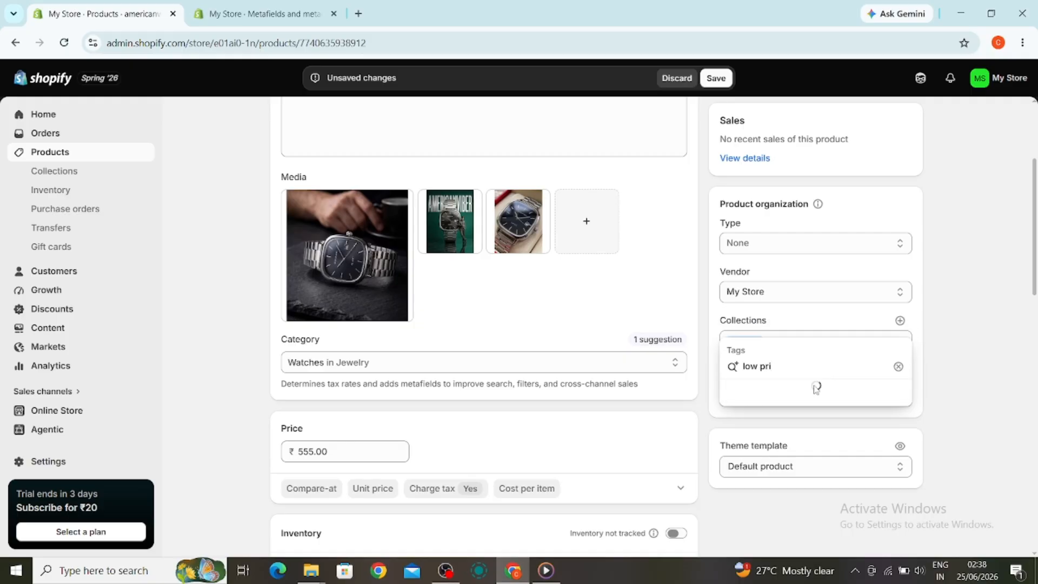
click(815, 392)
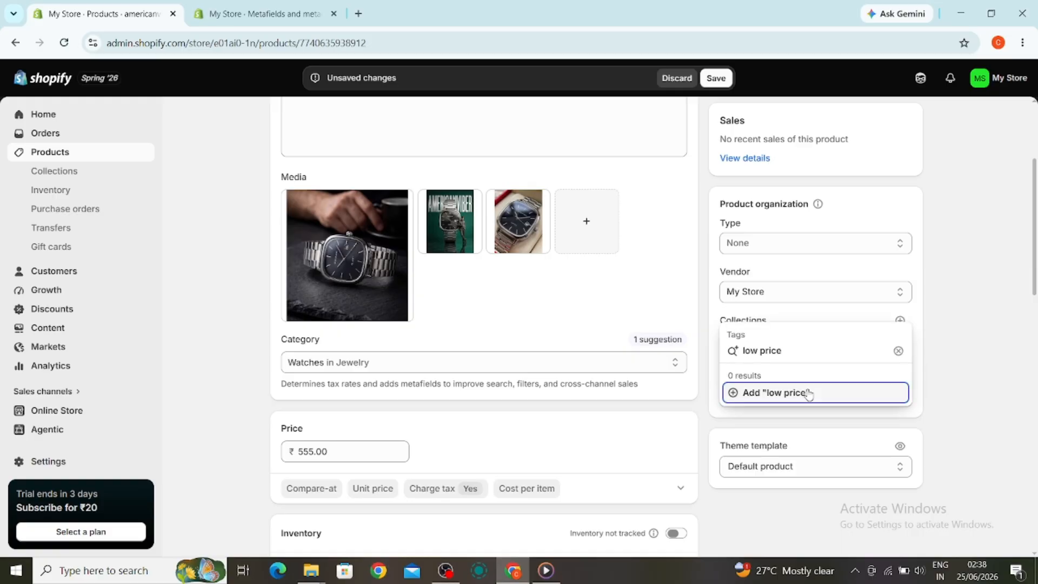
click(790, 394)
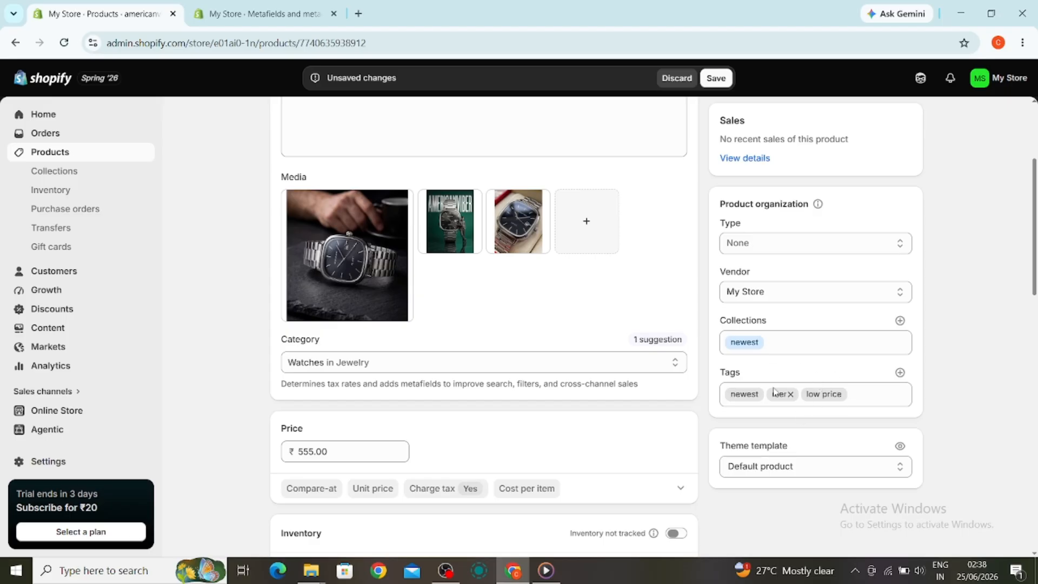
Step: Review the americanviber watch product's tags and save the product
scroll(773, 362, up, 3)
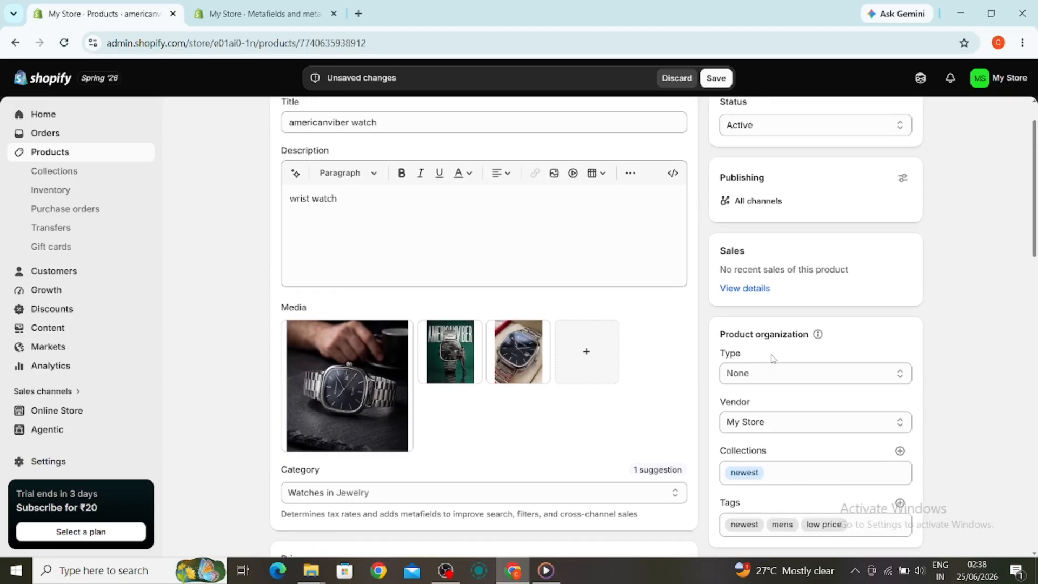
scroll(773, 360, up, 1)
scroll(773, 359, down, 5)
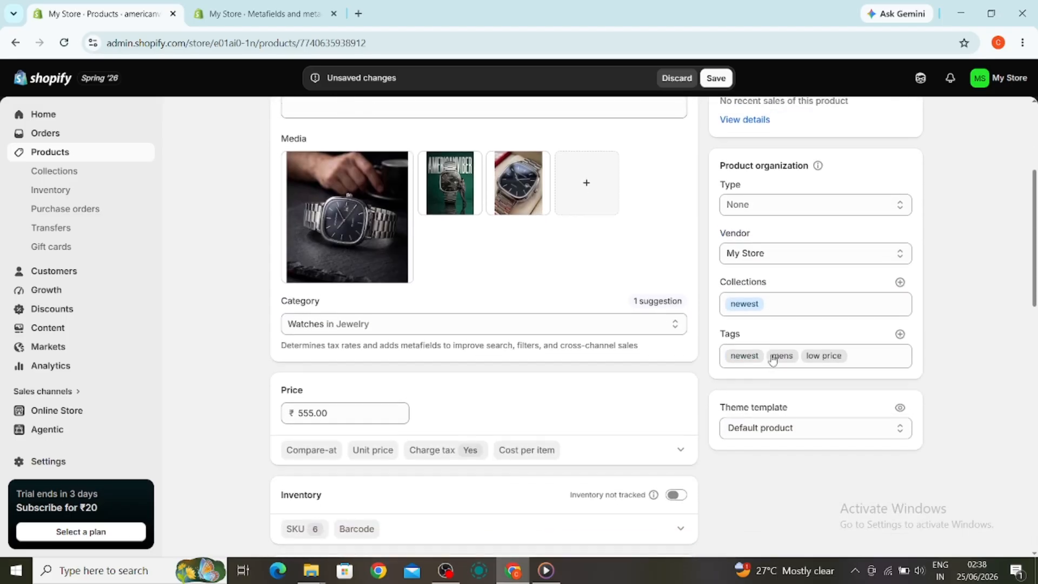
scroll(703, 418, up, 5)
click(729, 78)
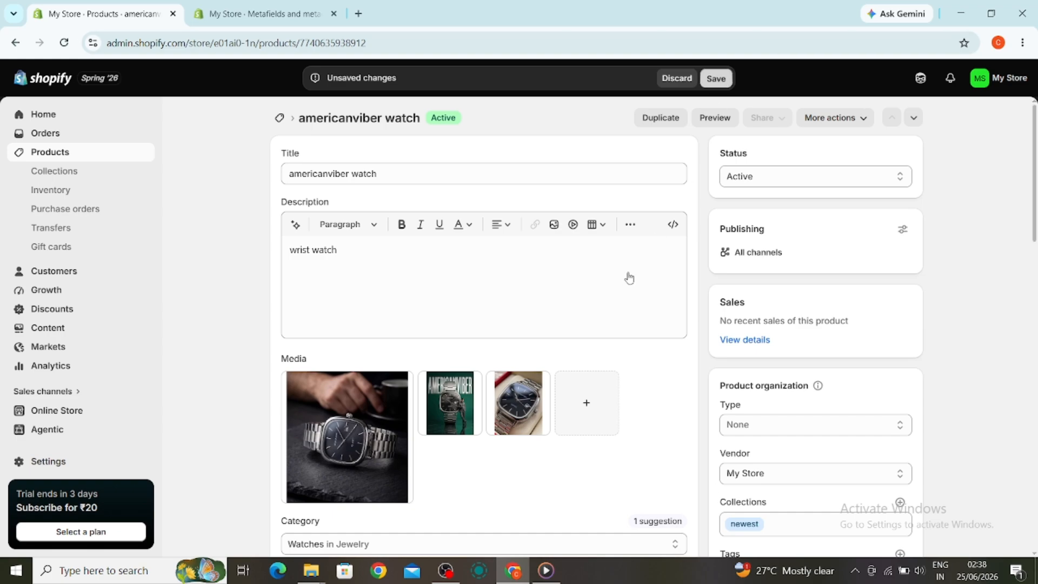
Step: Open both products, americanviber watch and matrix watch, in the bulk editor and show the Tags column
click(69, 156)
click(187, 207)
click(187, 242)
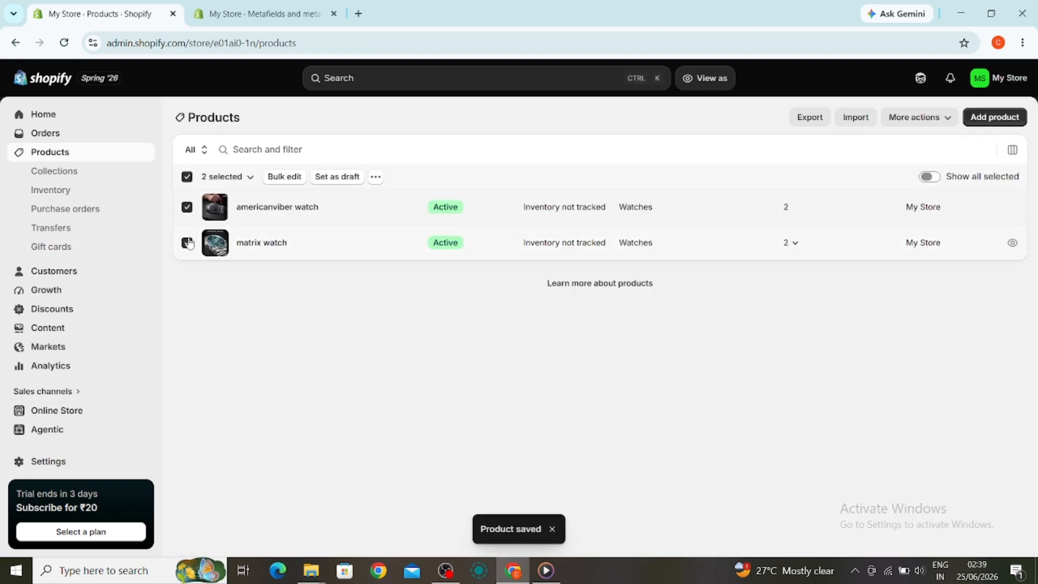
click(283, 177)
click(929, 81)
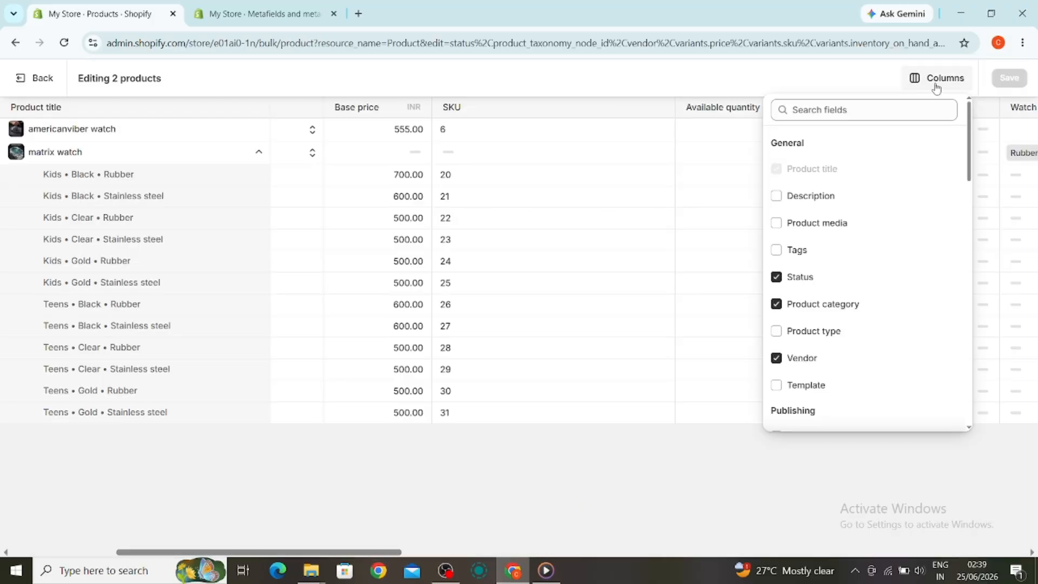
click(776, 251)
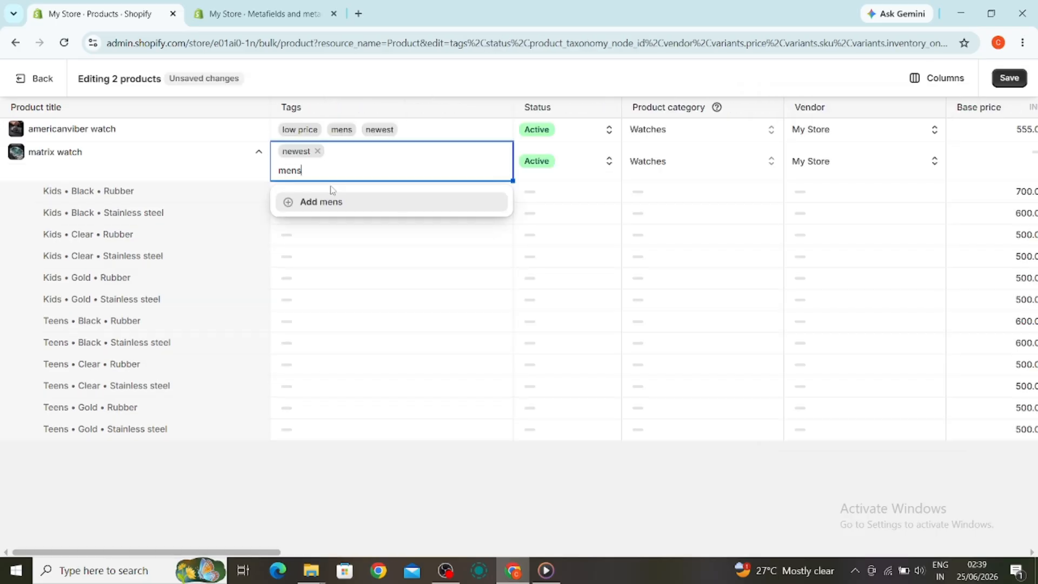
Step: Add the tag "mens" to the matrix watch in the bulk editor and save the changes
click(324, 210)
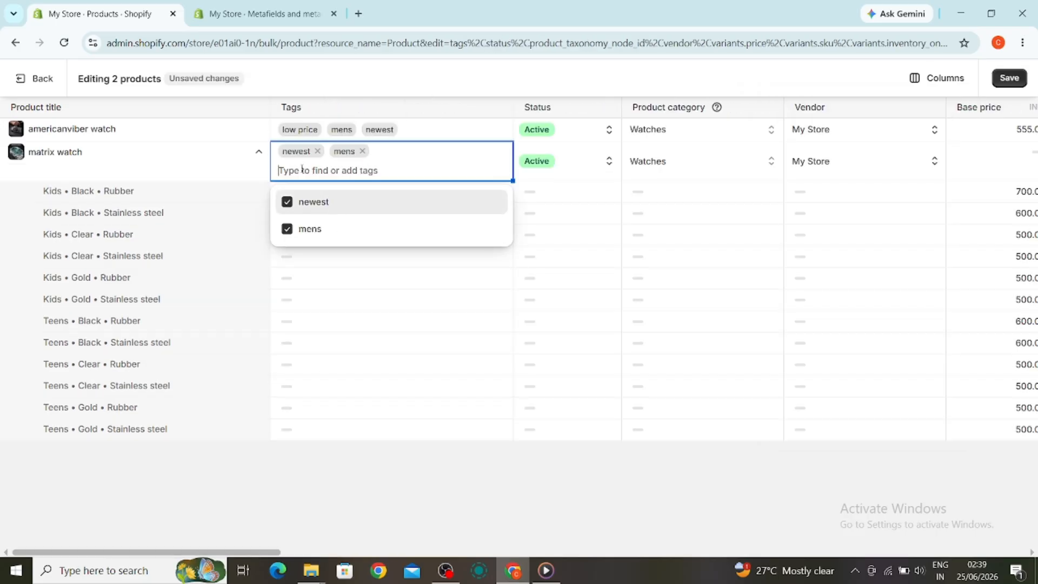
click(999, 81)
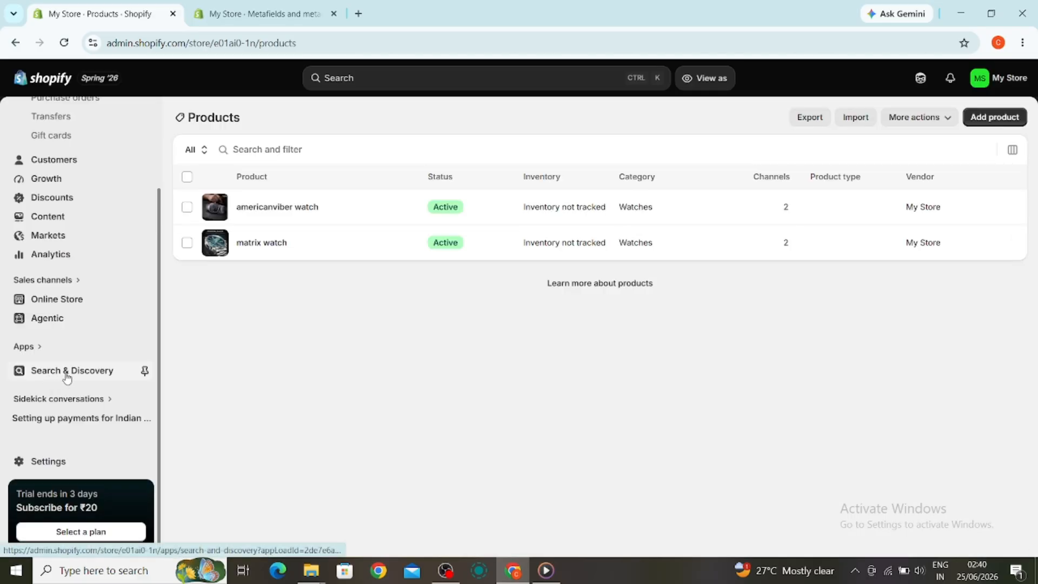
Step: Start a new filter in the Search & Discovery app, using Tags as its source
click(74, 373)
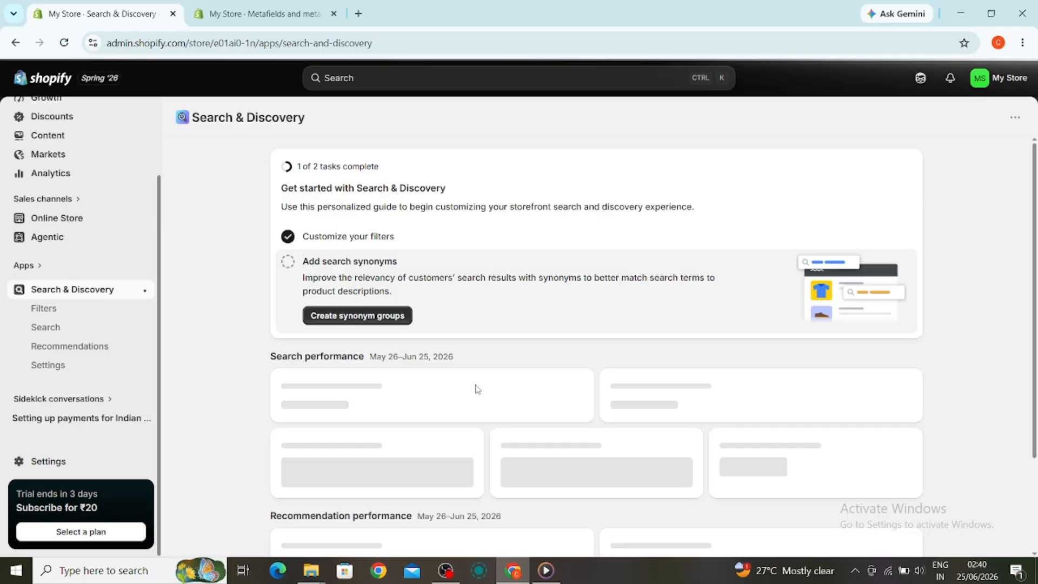
click(43, 308)
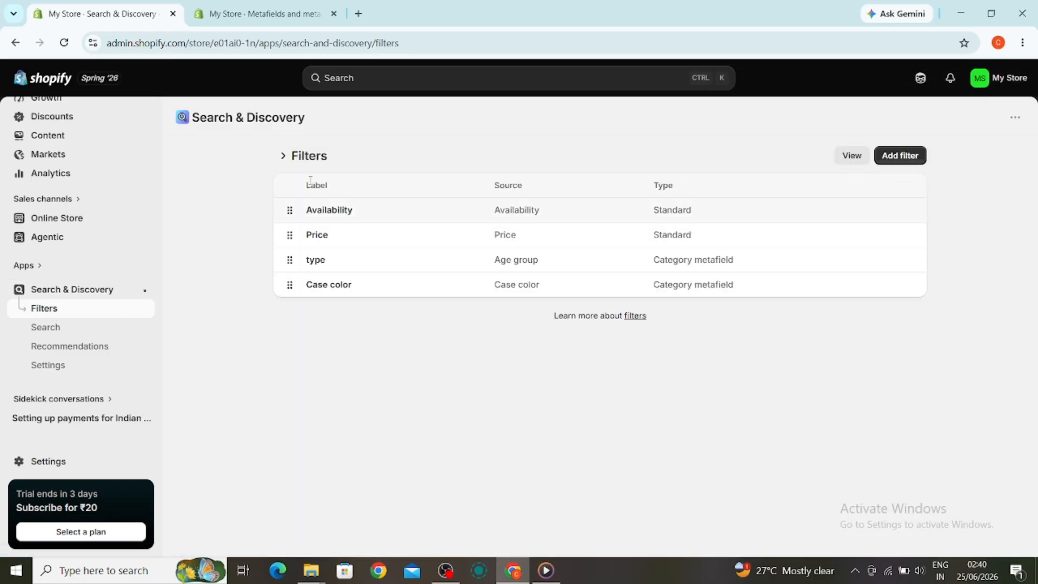
click(901, 158)
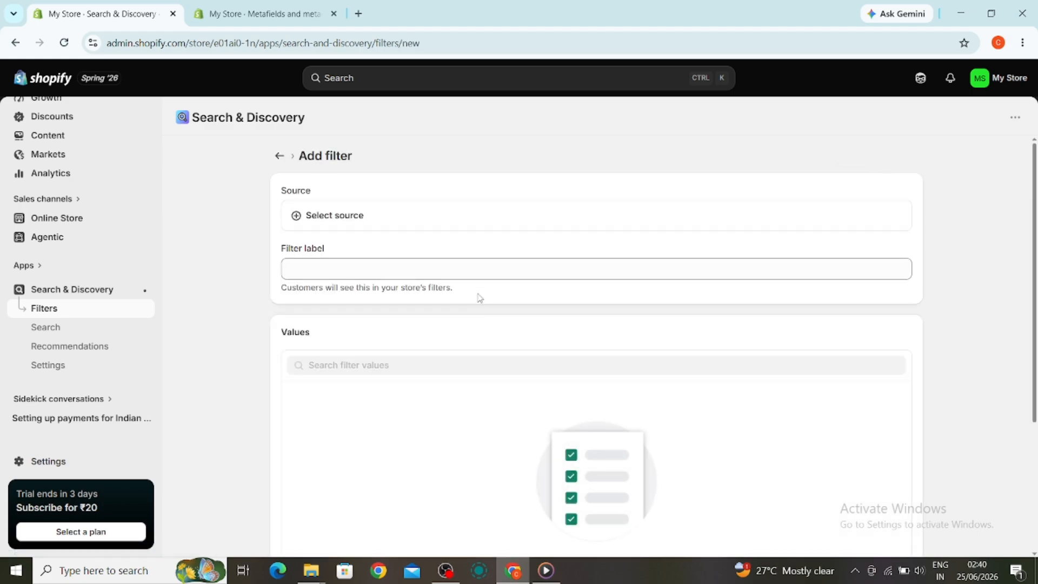
click(441, 216)
text(tag)
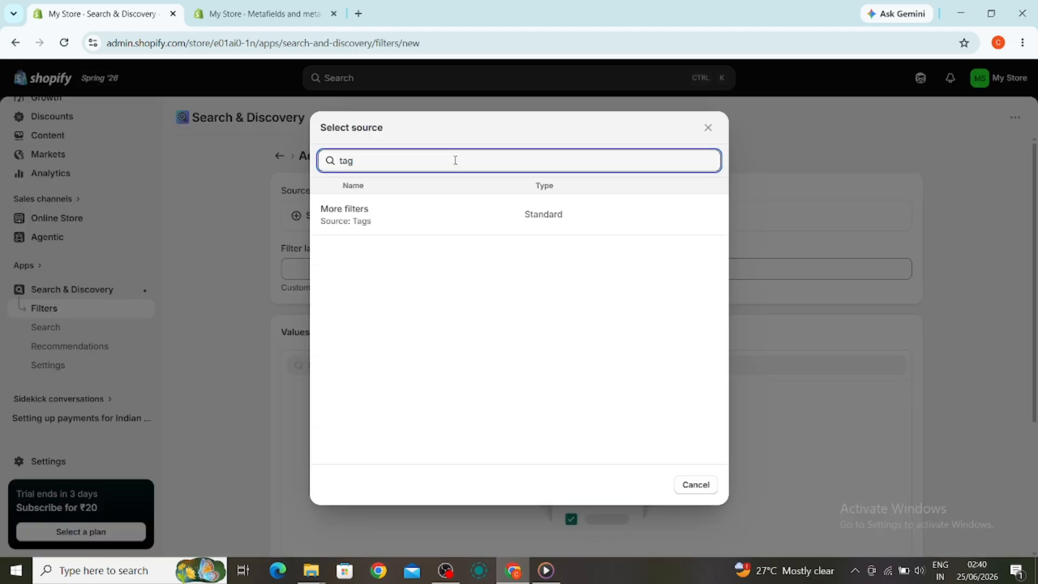
click(413, 222)
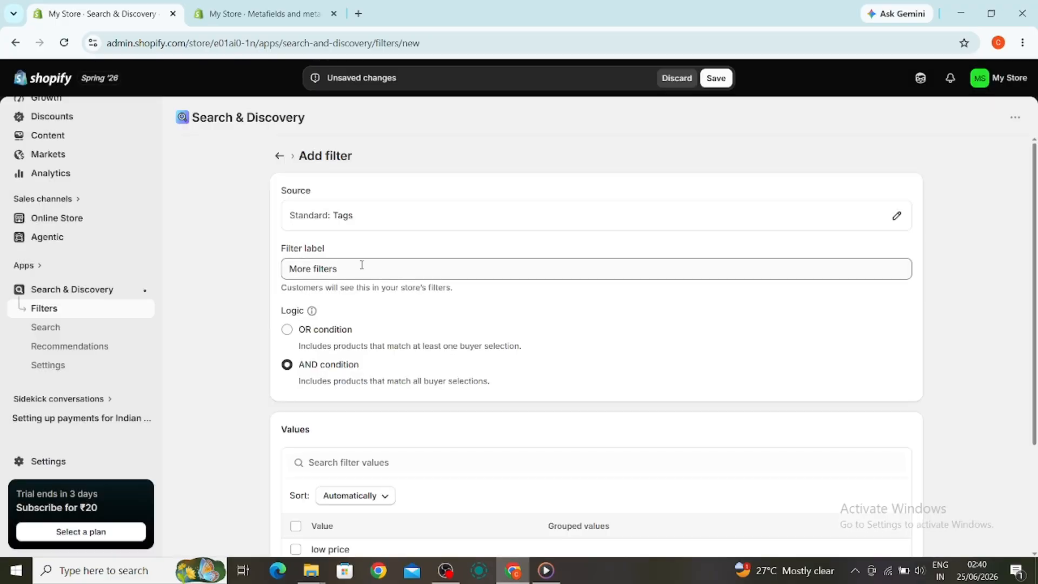
Step: Select the values low price, mens and newest for the tag filter and save it
scroll(325, 378, down, 3)
click(295, 403)
click(295, 424)
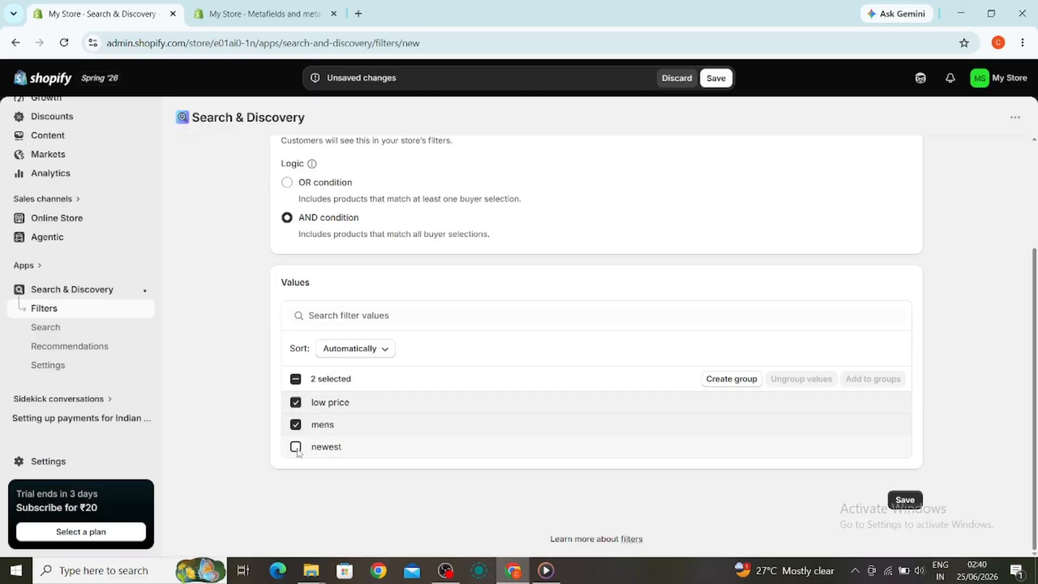
click(295, 447)
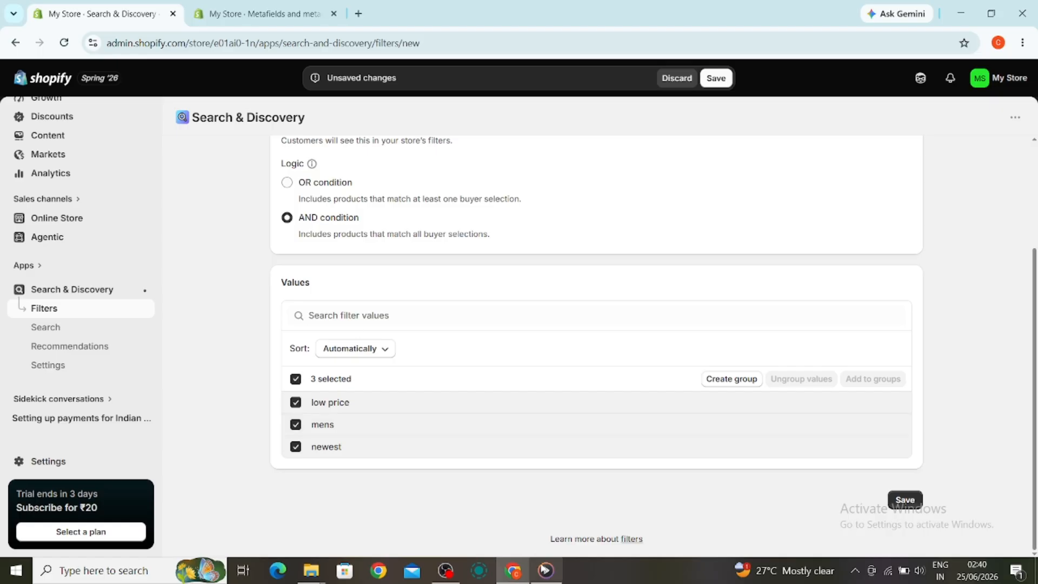
mouse_move(547, 571)
click(909, 500)
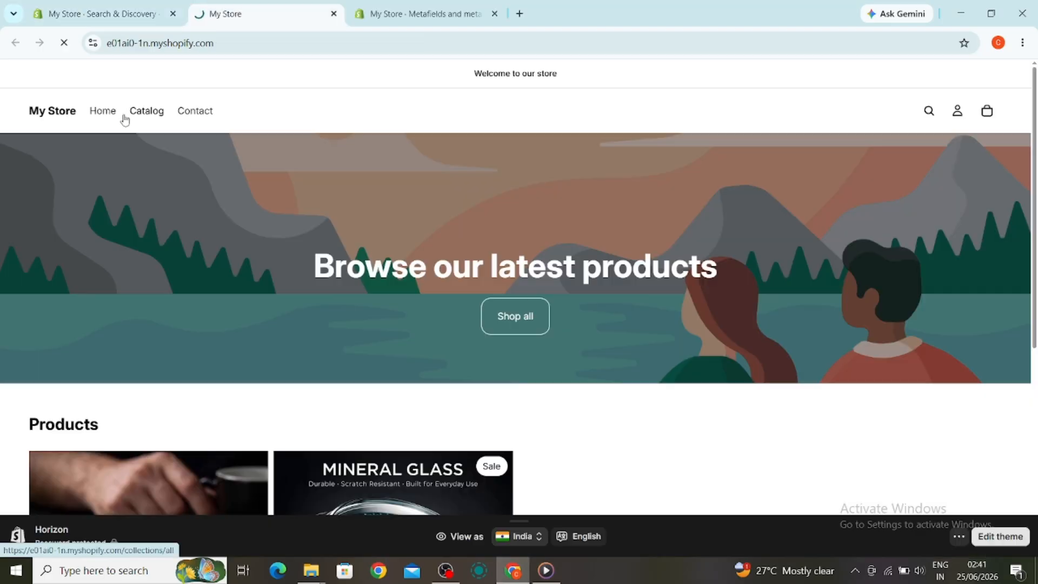
Step: Test the tag filter in the storefront catalog by applying low price, mens and newest under More filters
click(138, 113)
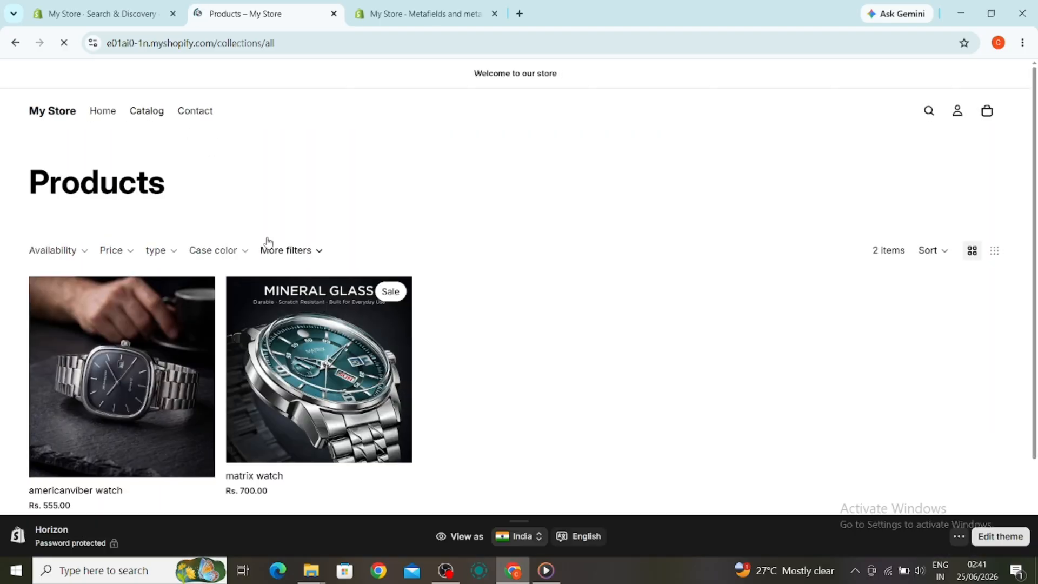
scroll(247, 228, down, 2)
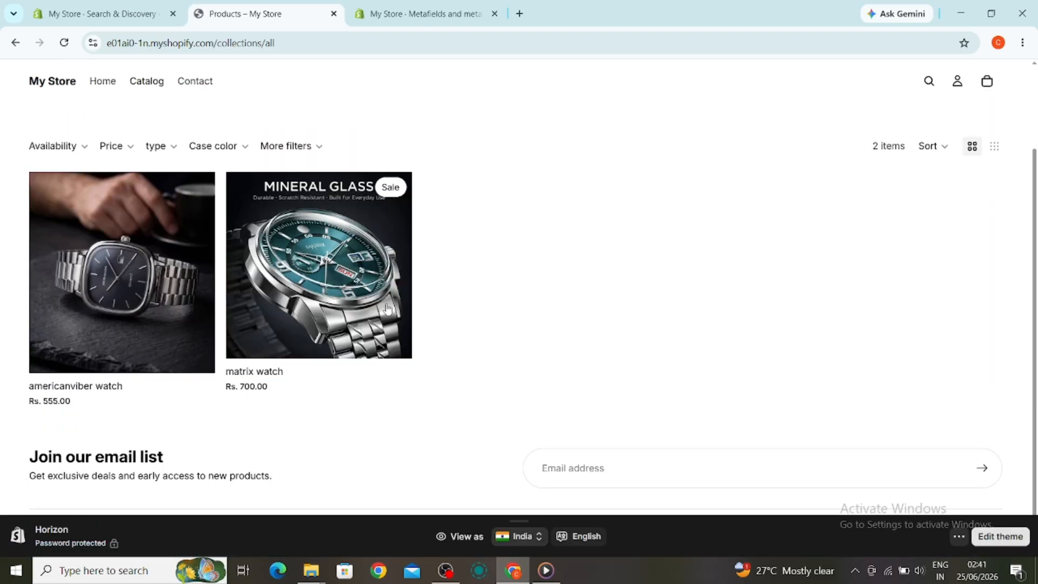
click(302, 145)
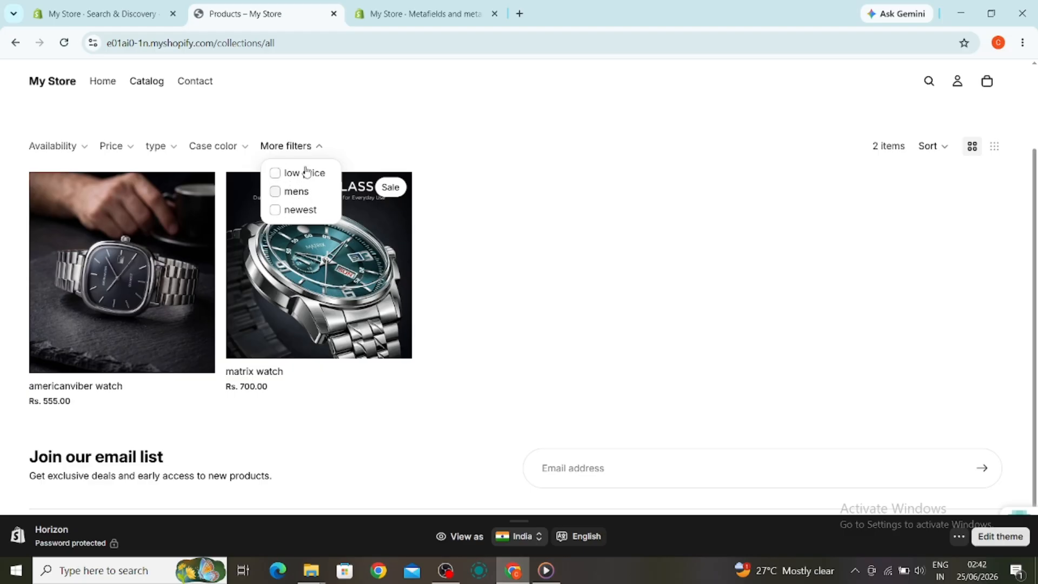
click(274, 175)
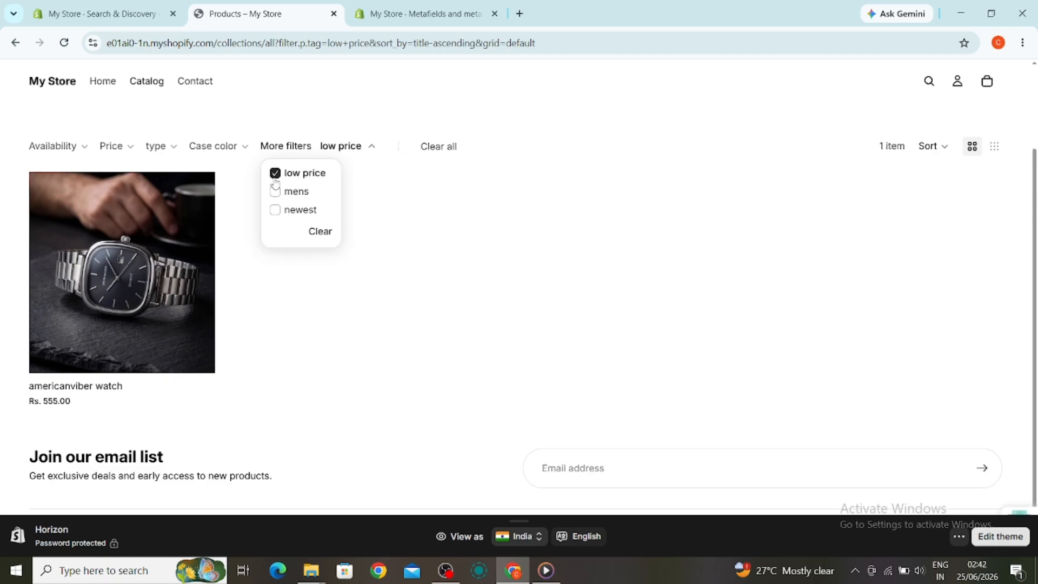
click(277, 194)
click(278, 210)
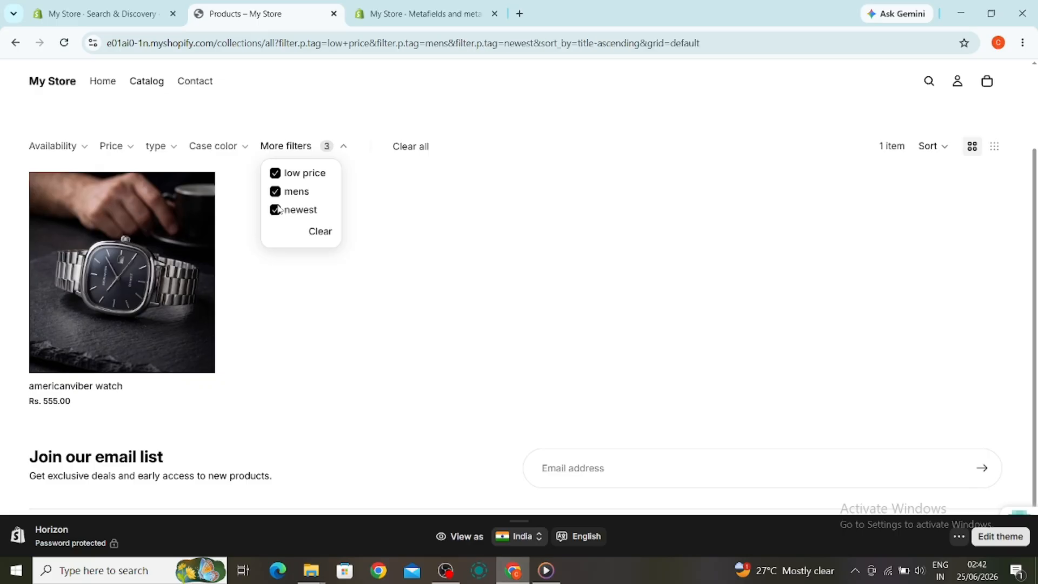
Step: Remove the low price tag from the filters applied to the storefront catalog
click(340, 149)
click(281, 174)
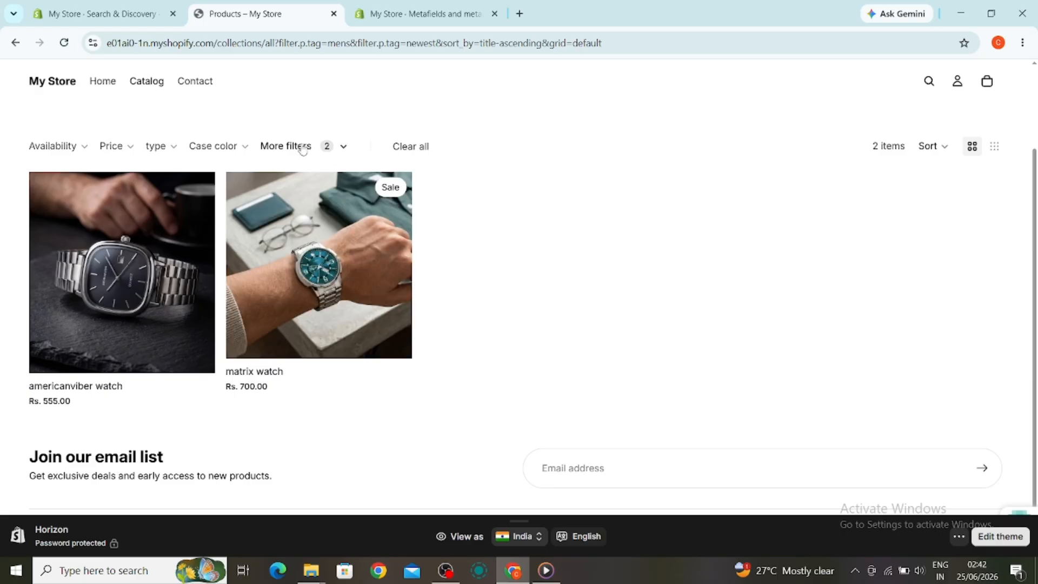
Step: Review the options of the Case color, type, Price and Availability filters in the storefront catalog
click(240, 146)
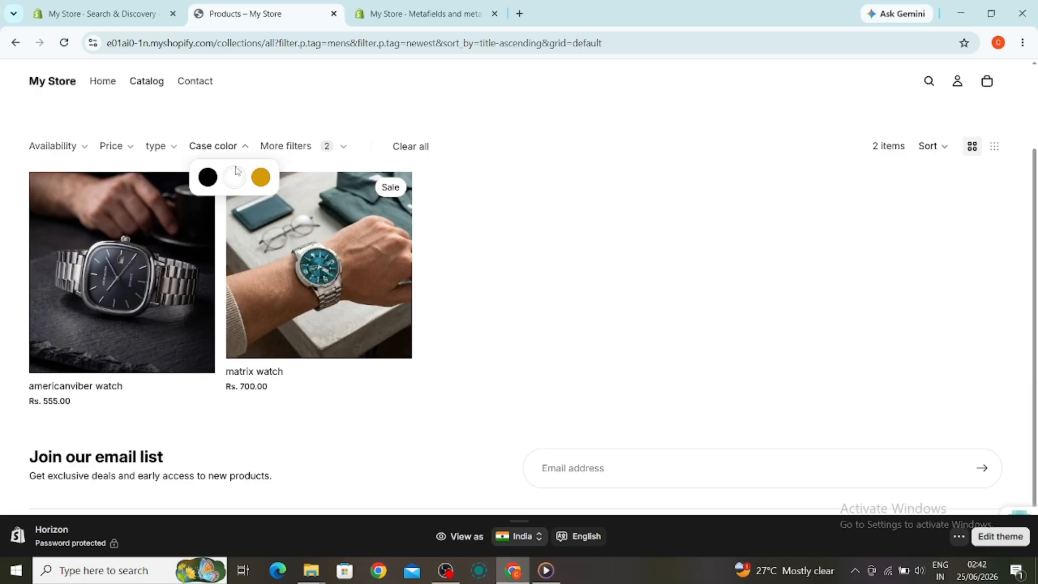
click(187, 159)
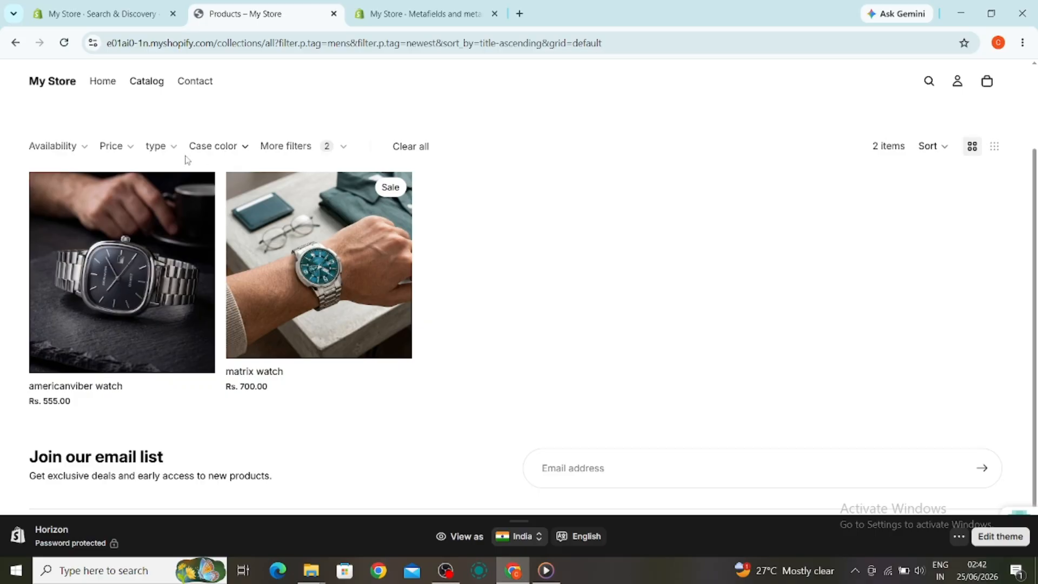
click(157, 146)
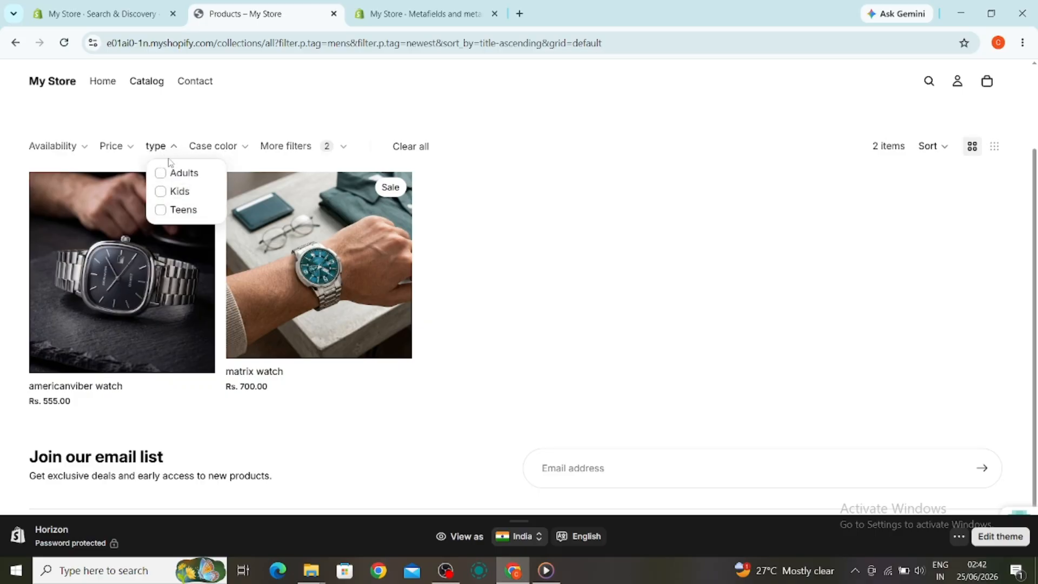
click(123, 152)
click(124, 157)
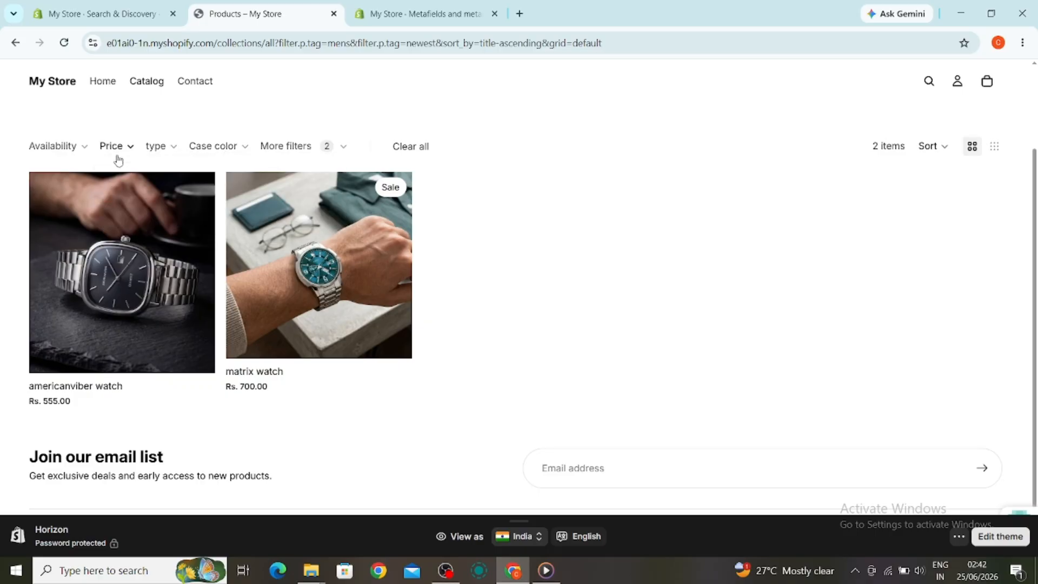
click(85, 149)
click(89, 148)
Step: Return to the Shopify admin and look over the themes on the Online Store page
click(139, 8)
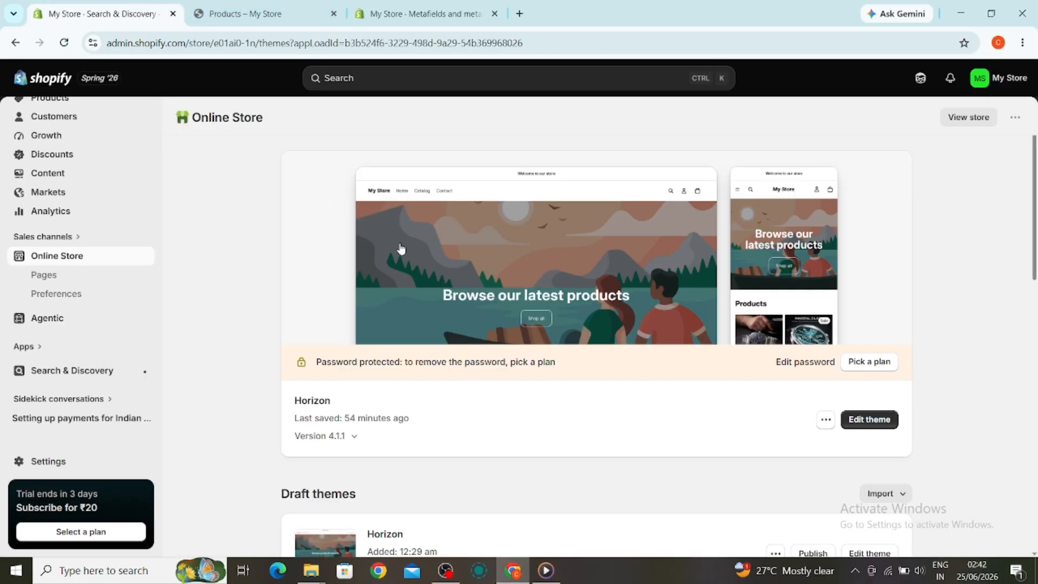
scroll(502, 325, down, 2)
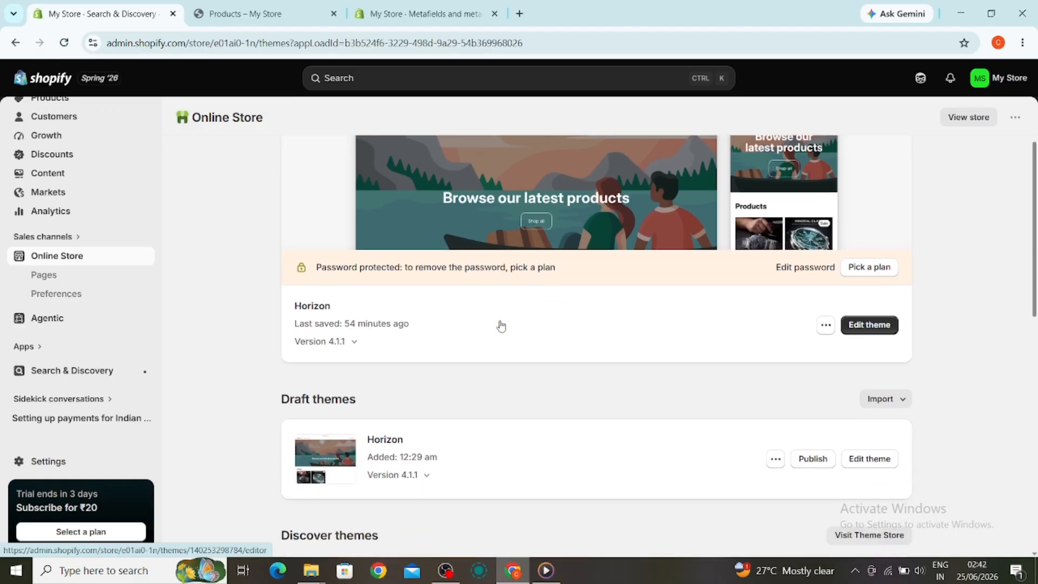
scroll(499, 324, up, 2)
scroll(102, 242, up, 2)
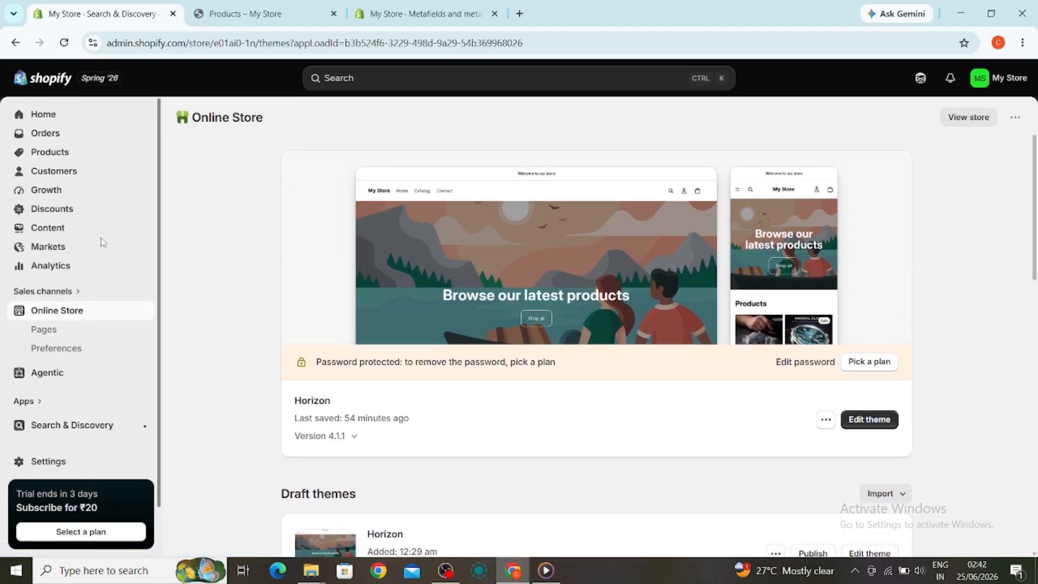